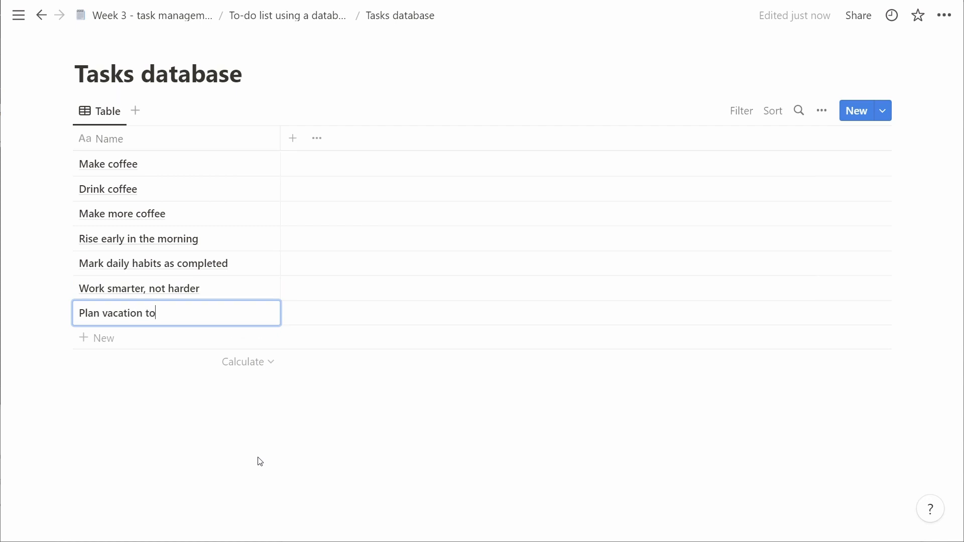
Finish the Plan vacation to Bali task entry and add a checkbox property named Complete to the tasks table.
{"action": "key", "text": "Escape"}
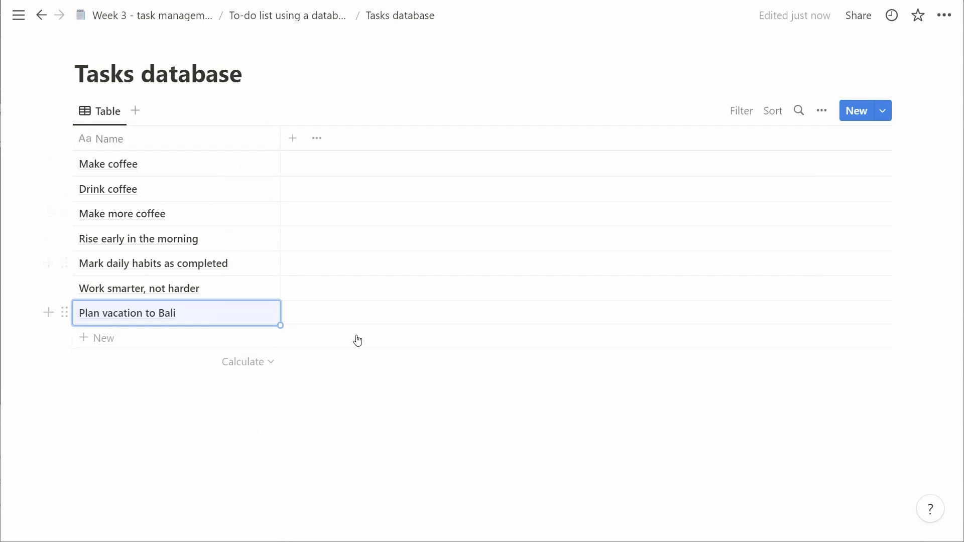
{"action": "left_click", "coordinate": [294, 138]}
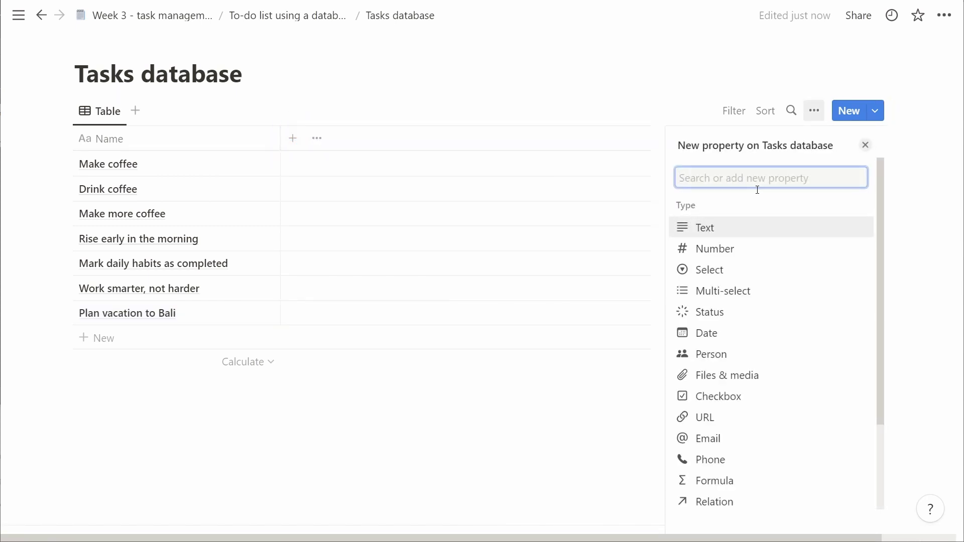
{"action": "left_click", "coordinate": [729, 396]}
{"action": "type", "text": "Complete"}
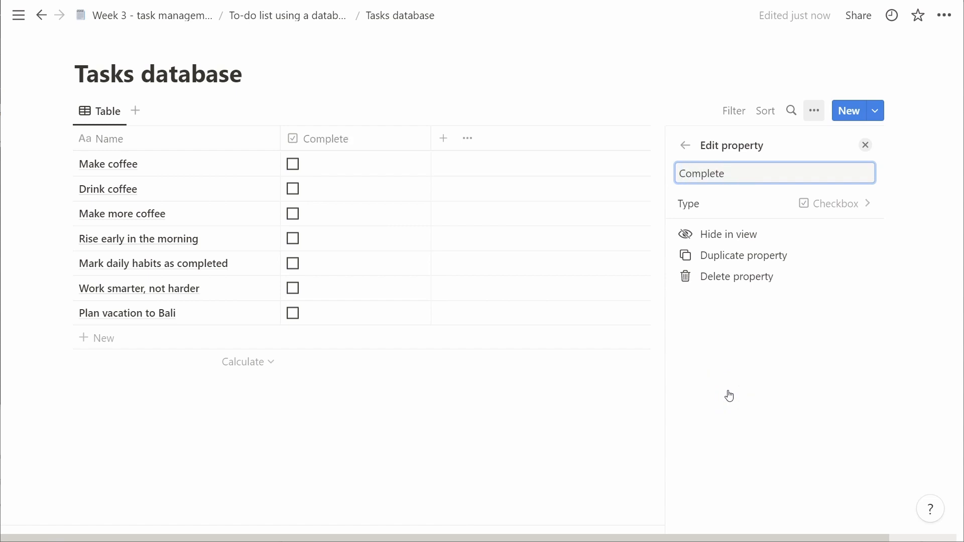
{"action": "left_click", "coordinate": [640, 394]}
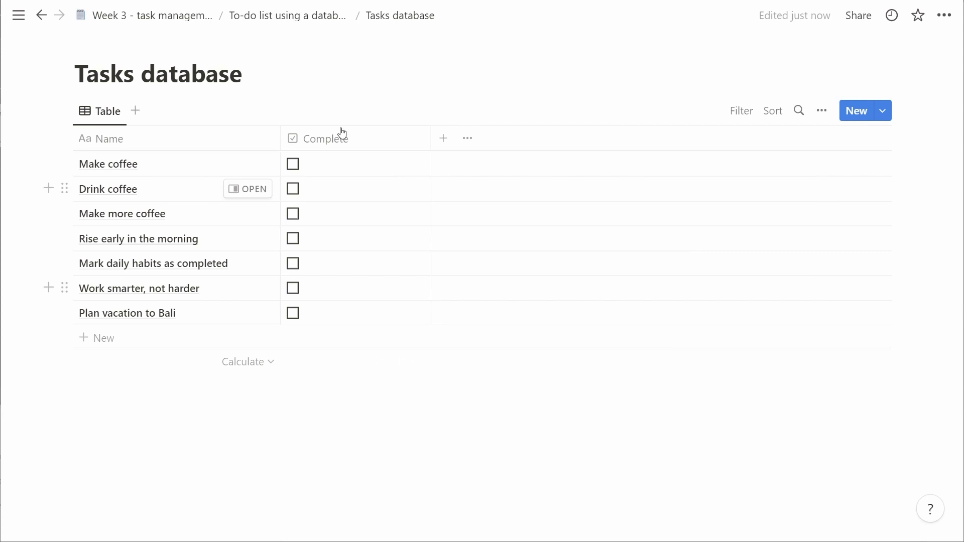
Mark the tasks Make coffee, Drink coffee and Rise early in the morning as complete.
{"action": "left_click", "coordinate": [293, 164]}
{"action": "left_click", "coordinate": [293, 189]}
{"action": "left_click", "coordinate": [293, 239]}
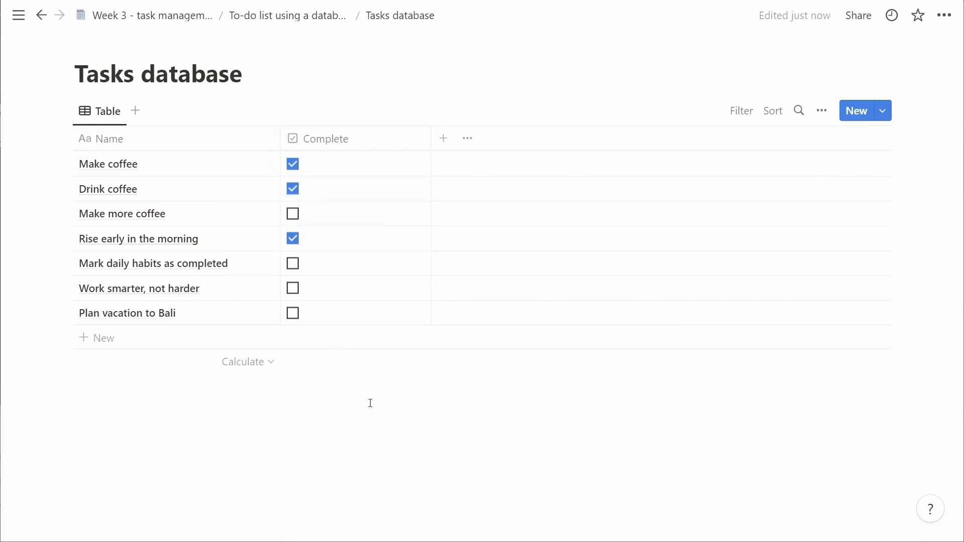
On the To-do list using a database page, add blank lines after "Let’s create the database page." and write "Now let’s reference it!" on the first.
{"action": "left_click", "coordinate": [321, 15]}
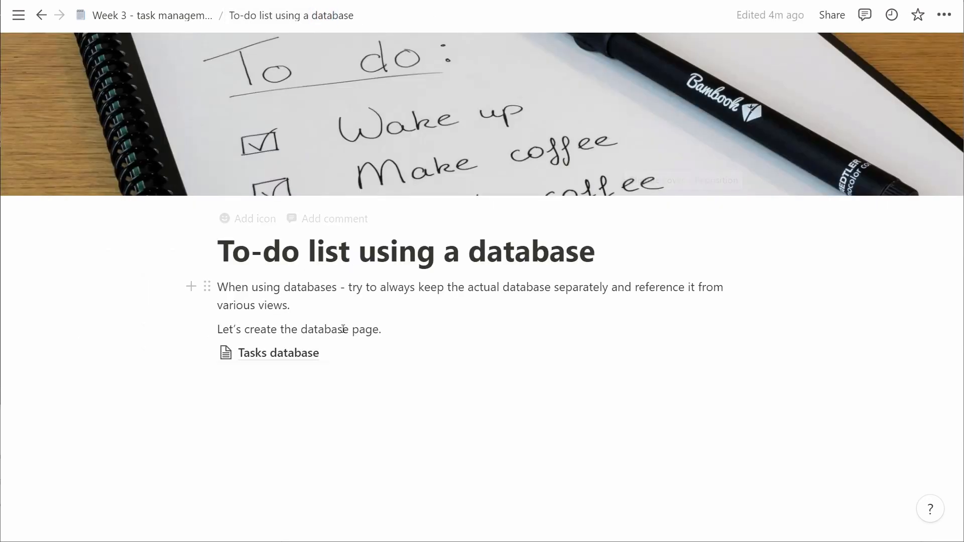
{"action": "left_click", "coordinate": [409, 327]}
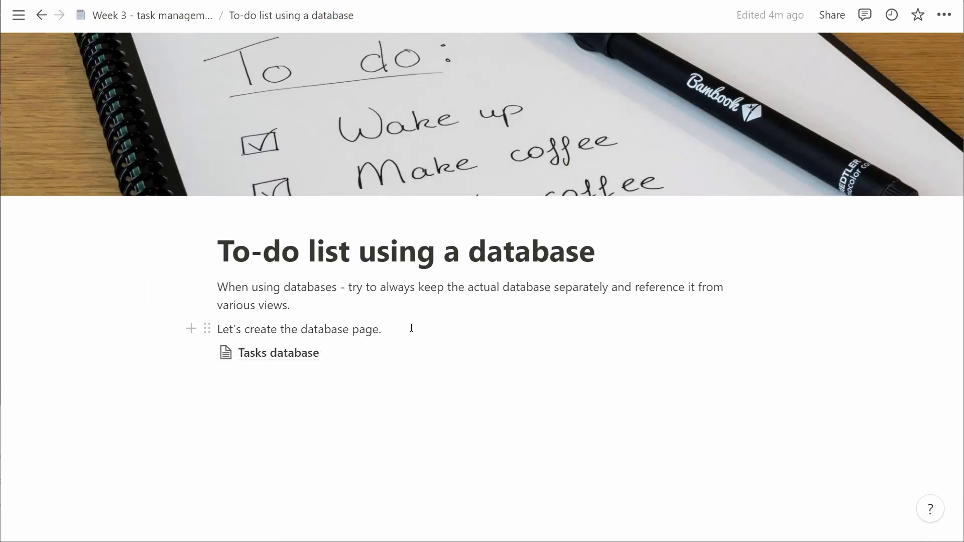
{"action": "key", "text": "Return"}
{"action": "key", "text": "Return"}
{"action": "key", "text": "Return"}
{"action": "key", "text": "Return"}
{"action": "key", "text": "Return"}
{"action": "key", "text": "Up"}
{"action": "key", "text": "Up"}
{"action": "key", "text": "Up"}
{"action": "key", "text": "Up"}
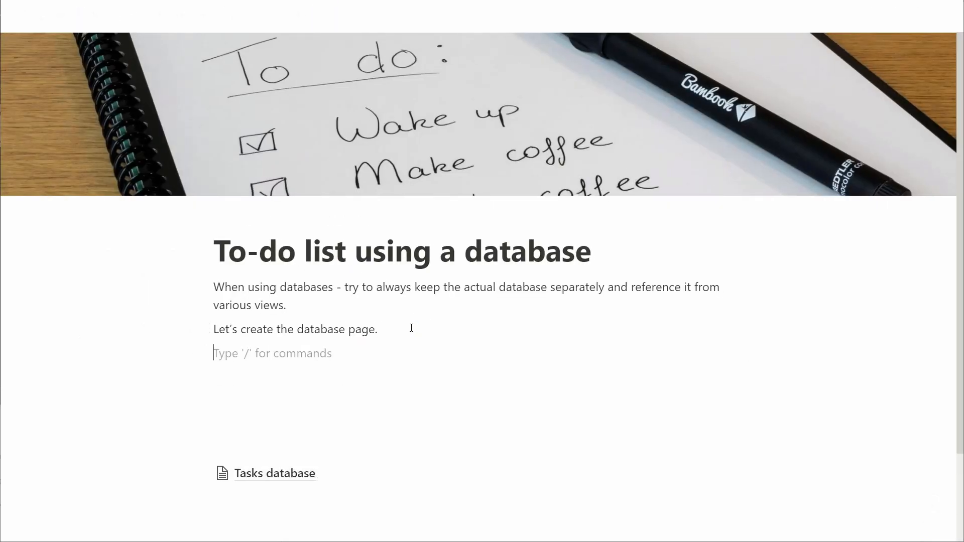
{"action": "type", "text": "Now let’s reference it!"}
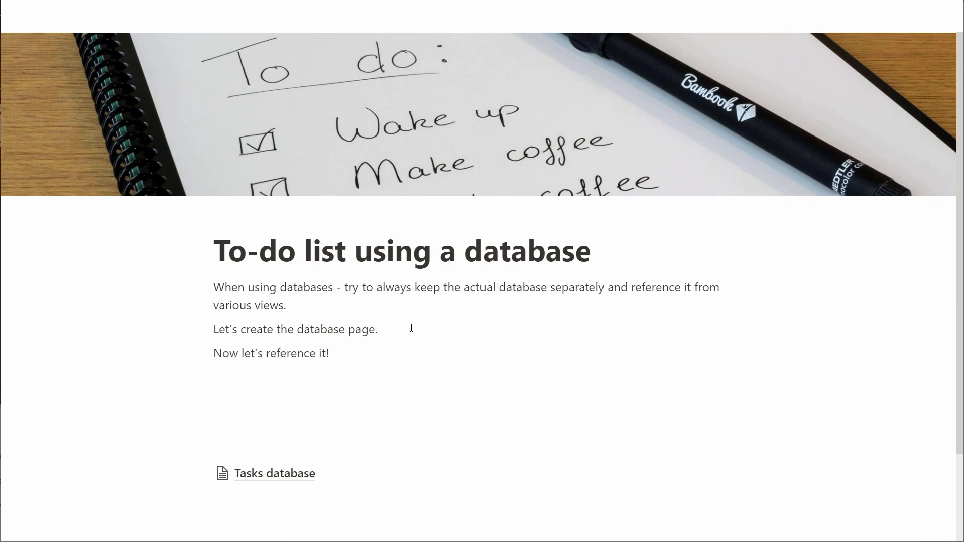
Insert a list view linked to the existing Tasks database below the line "Now let’s reference it!".
{"action": "key", "text": "Return"}
{"action": "type", "text": "/view"}
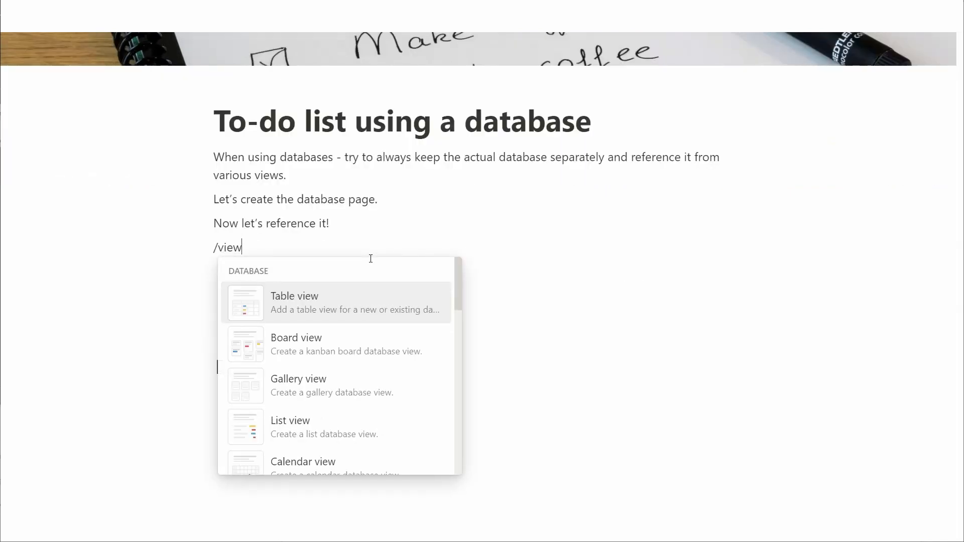
{"action": "left_click", "coordinate": [333, 430]}
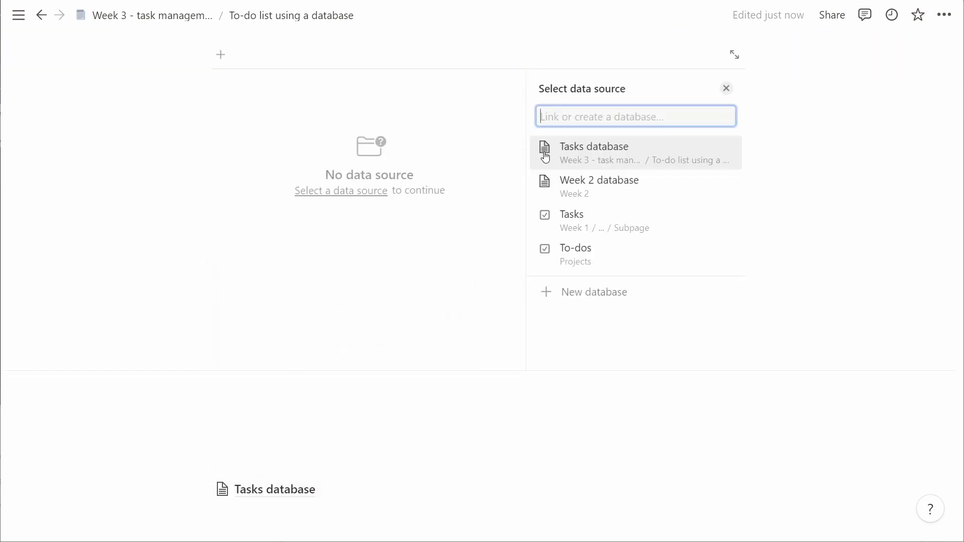
{"action": "left_click", "coordinate": [541, 157]}
{"action": "left_click", "coordinate": [554, 151]}
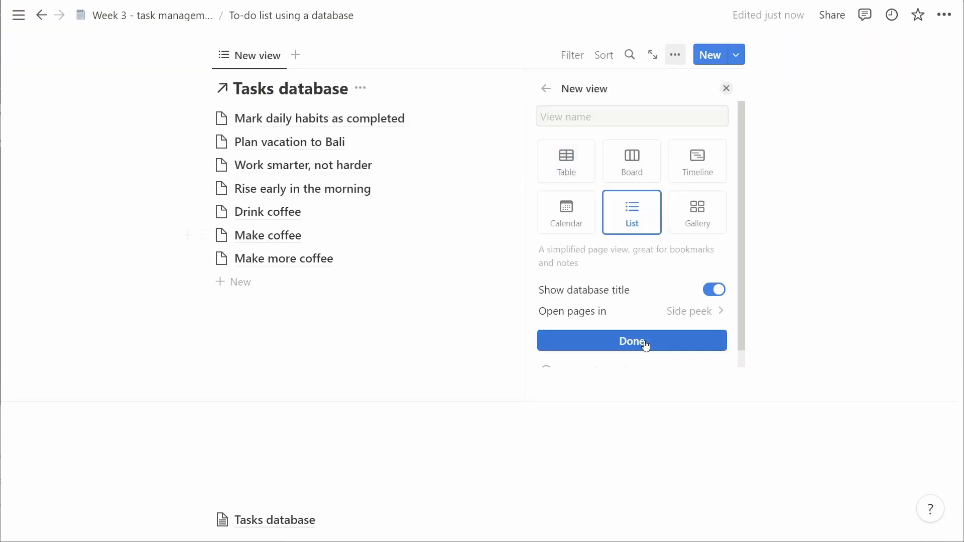
{"action": "scroll", "coordinate": [642, 310], "scroll_direction": "down", "scroll_amount": 1}
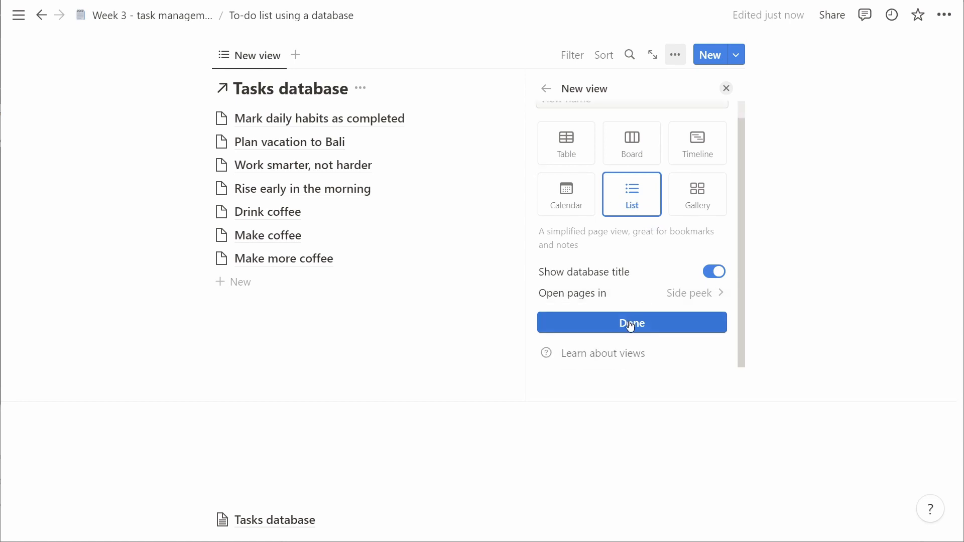
{"action": "left_click", "coordinate": [632, 325]}
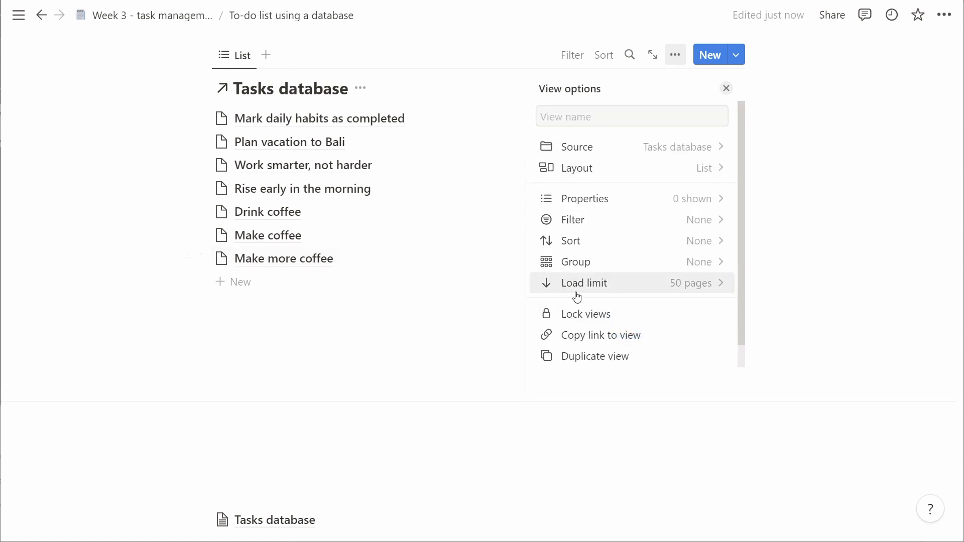
Show the Complete property in the linked list view and close its view options.
{"action": "left_click", "coordinate": [597, 203]}
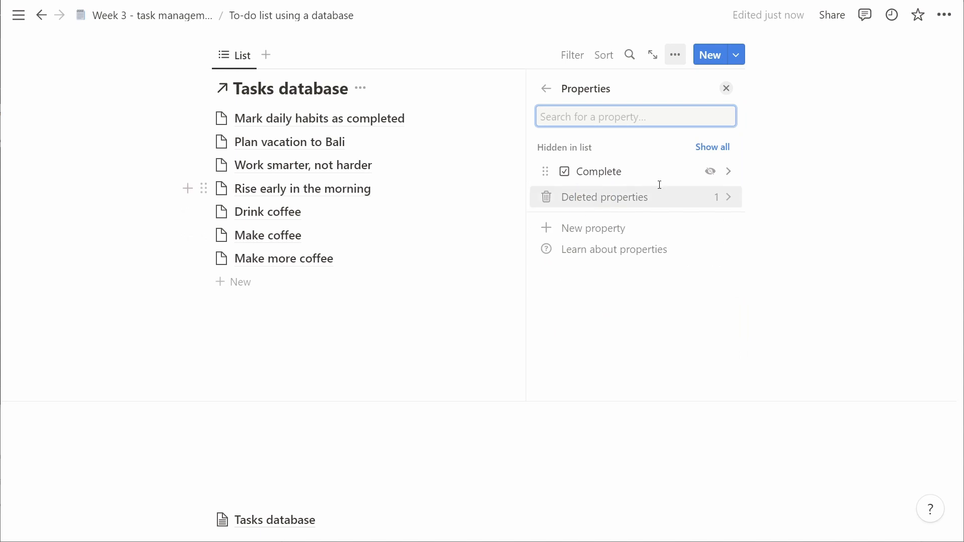
{"action": "left_click", "coordinate": [713, 175]}
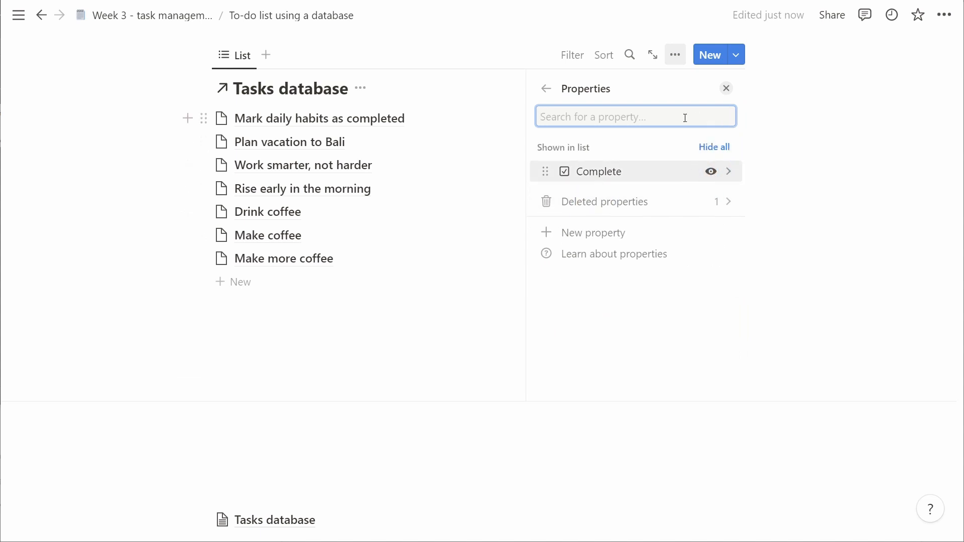
{"action": "left_click", "coordinate": [545, 89]}
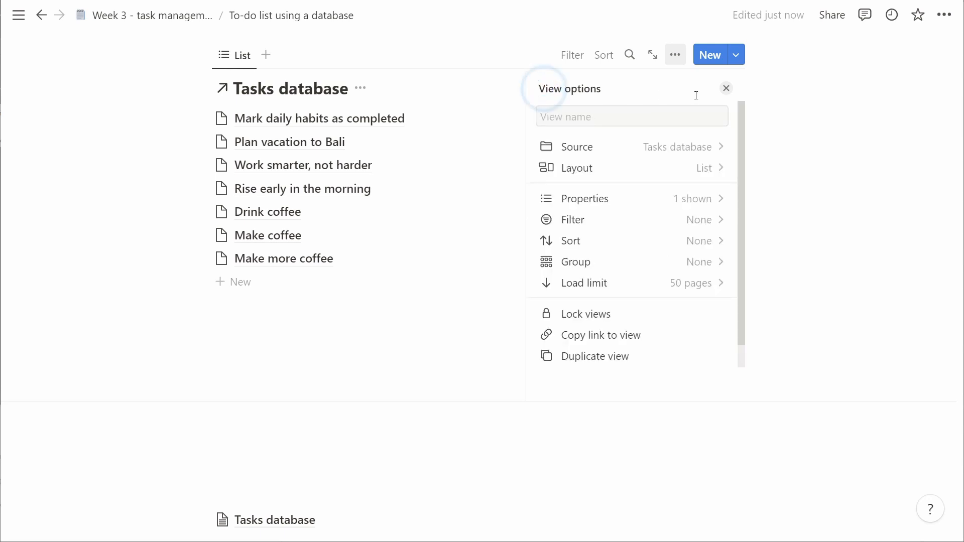
{"action": "left_click", "coordinate": [726, 89]}
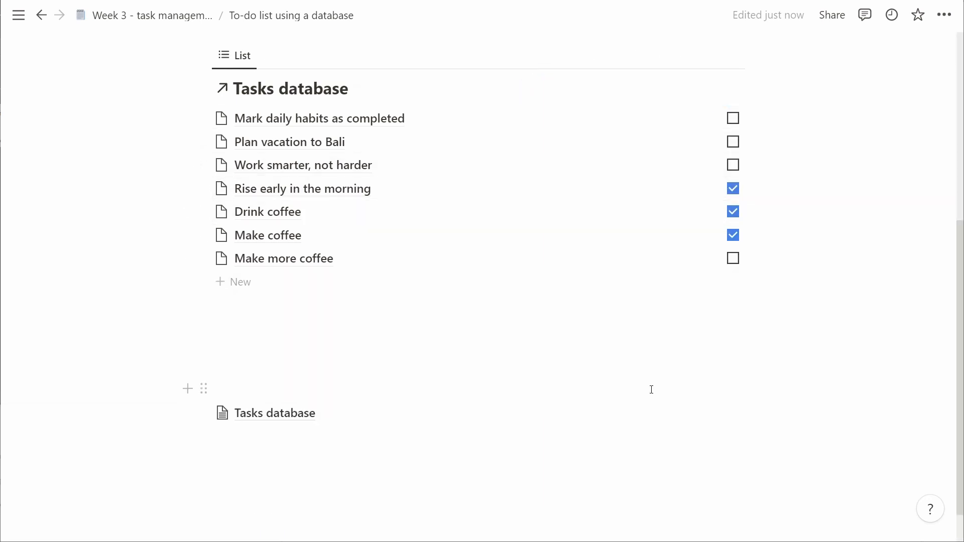
Hide the database title above the linked list of tasks.
{"action": "scroll", "coordinate": [515, 346], "scroll_direction": "up", "scroll_amount": 4}
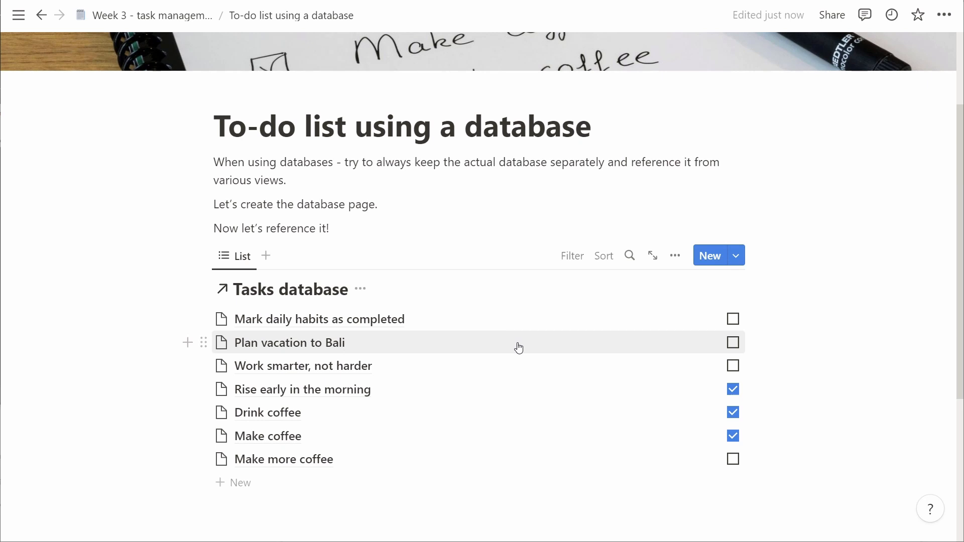
{"action": "left_click", "coordinate": [364, 290]}
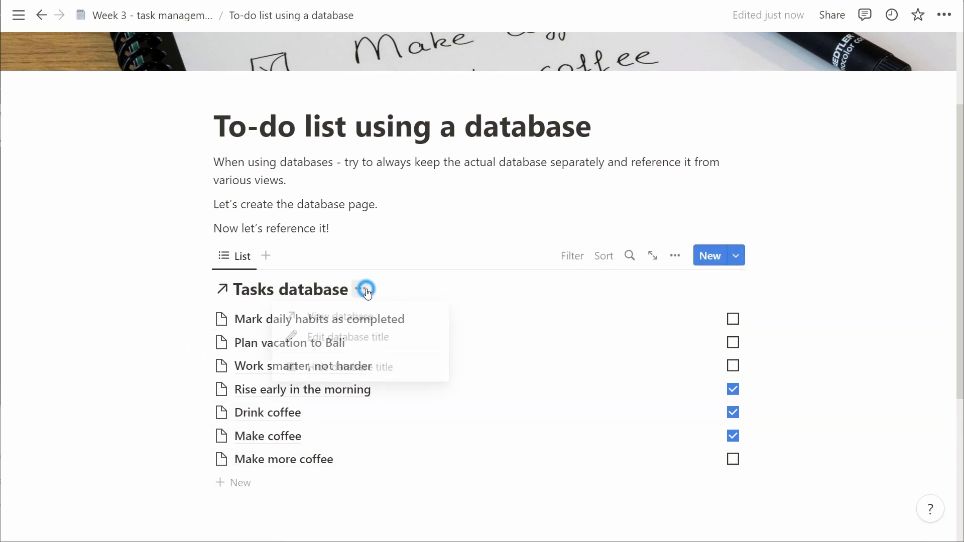
{"action": "left_click", "coordinate": [348, 368]}
Rename the linked list view as Tasks database.
{"action": "left_click", "coordinate": [238, 266]}
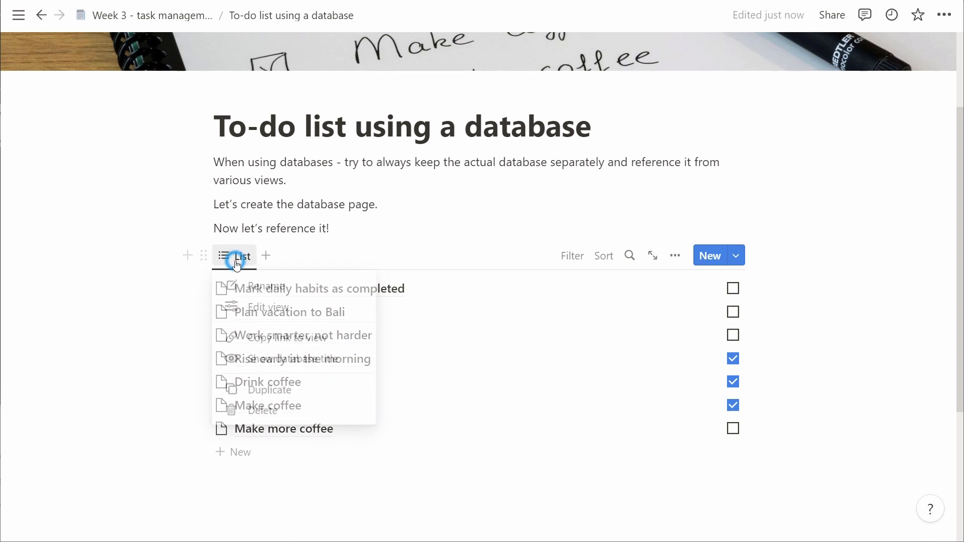
{"action": "left_click", "coordinate": [241, 283]}
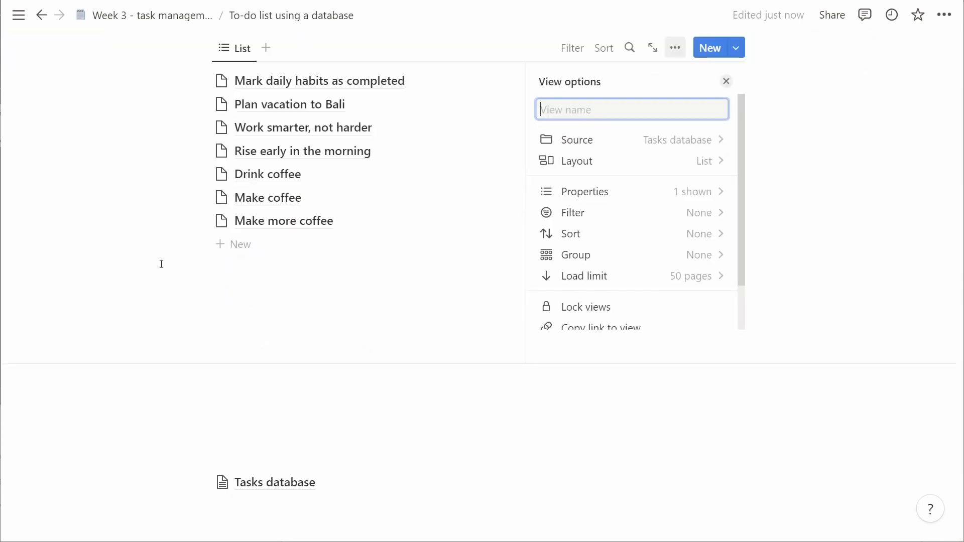
{"action": "type", "text": "Tasks database"}
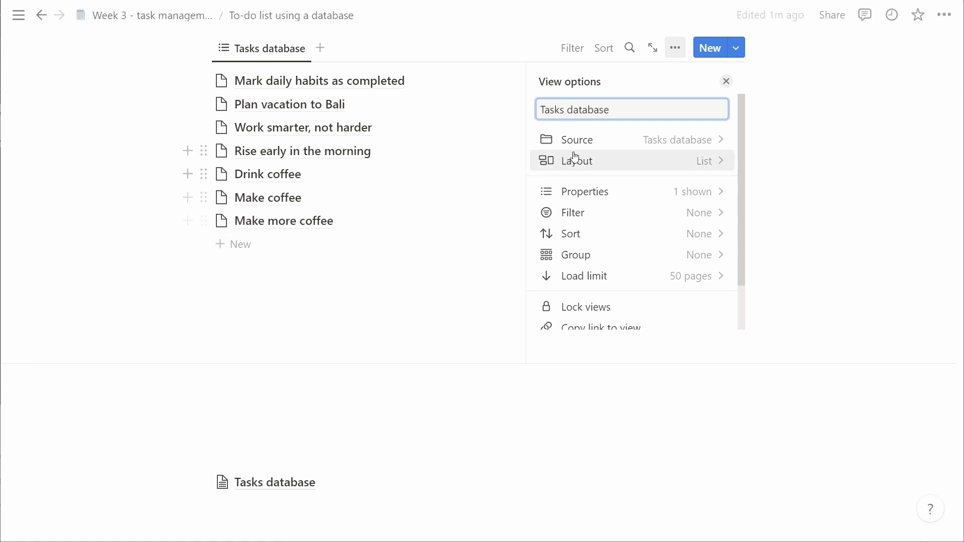
{"action": "left_click", "coordinate": [726, 81]}
Mark Work smarter, not harder and Plan vacation to Bali complete, and clear both again along with Rise early in the morning.
{"action": "scroll", "coordinate": [596, 229], "scroll_direction": "up", "scroll_amount": 2}
{"action": "scroll", "coordinate": [595, 229], "scroll_direction": "up", "scroll_amount": 1}
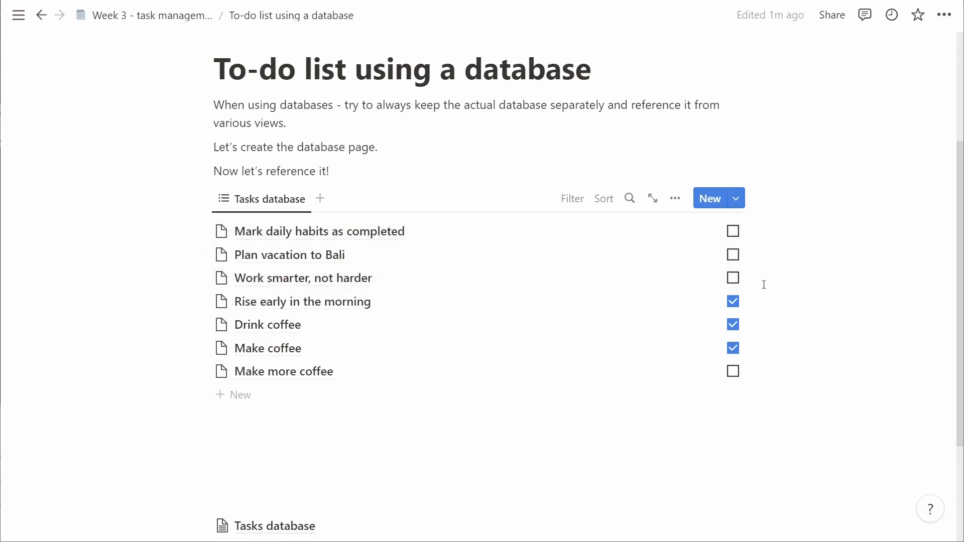
{"action": "left_click", "coordinate": [734, 278]}
{"action": "left_click", "coordinate": [734, 256]}
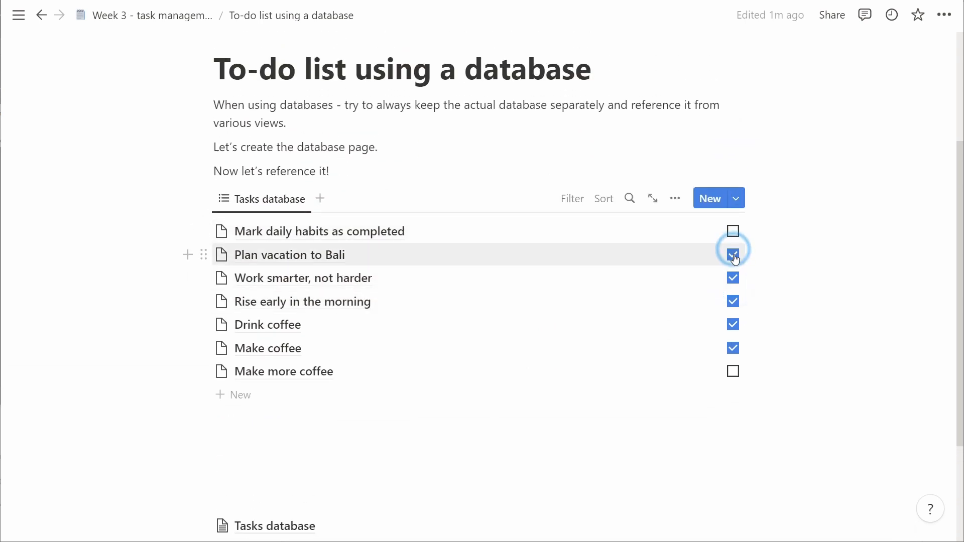
{"action": "left_click", "coordinate": [734, 256]}
{"action": "left_click", "coordinate": [734, 277]}
{"action": "left_click", "coordinate": [734, 302]}
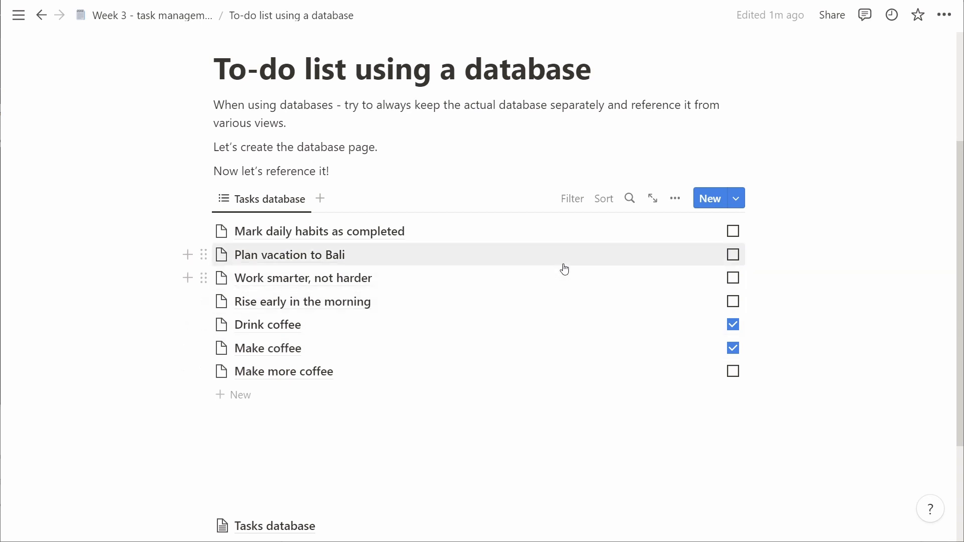
Group the list view by the Complete property and place the unchecked group above the checked one.
{"action": "left_click", "coordinate": [676, 198]}
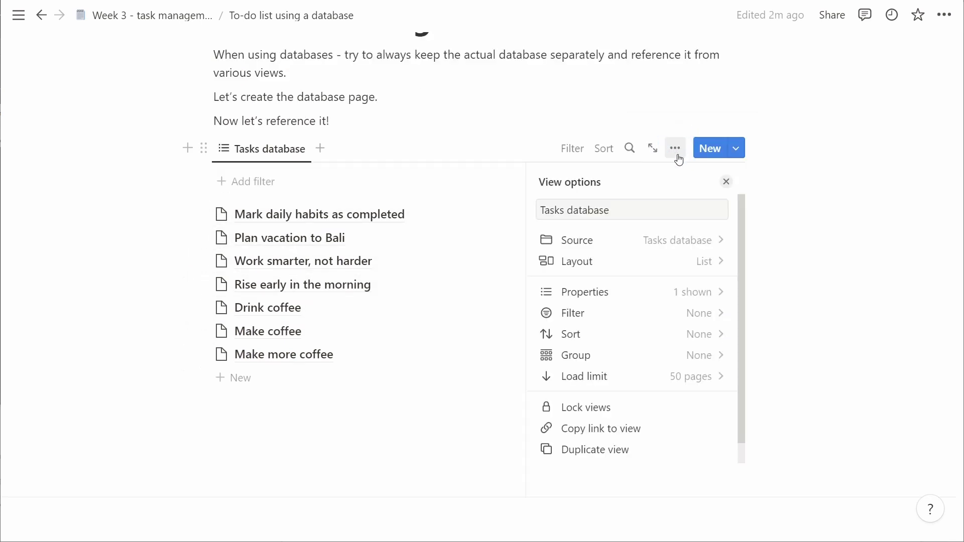
{"action": "left_click", "coordinate": [627, 355]}
{"action": "left_click", "coordinate": [600, 283]}
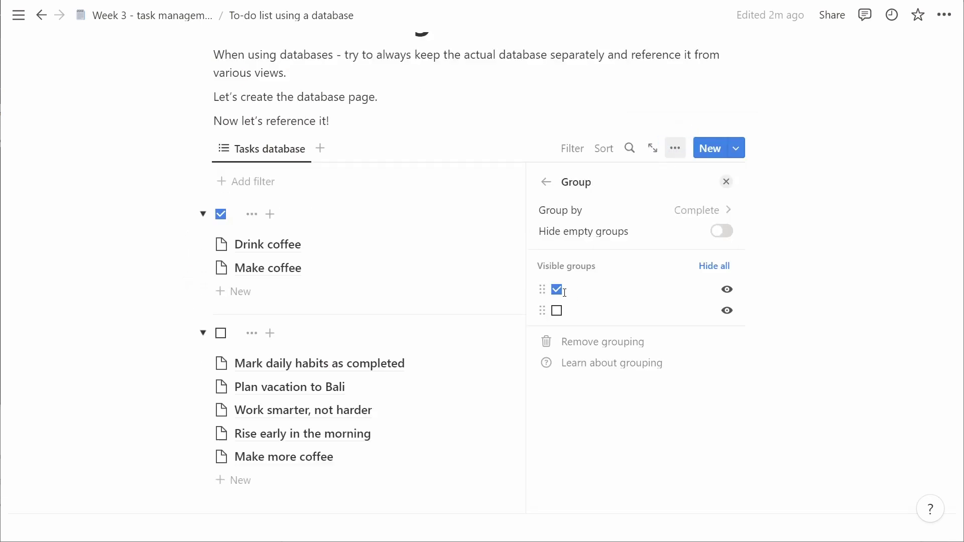
{"action": "left_click_drag", "start_coordinate": [543, 312], "coordinate": [543, 294]}
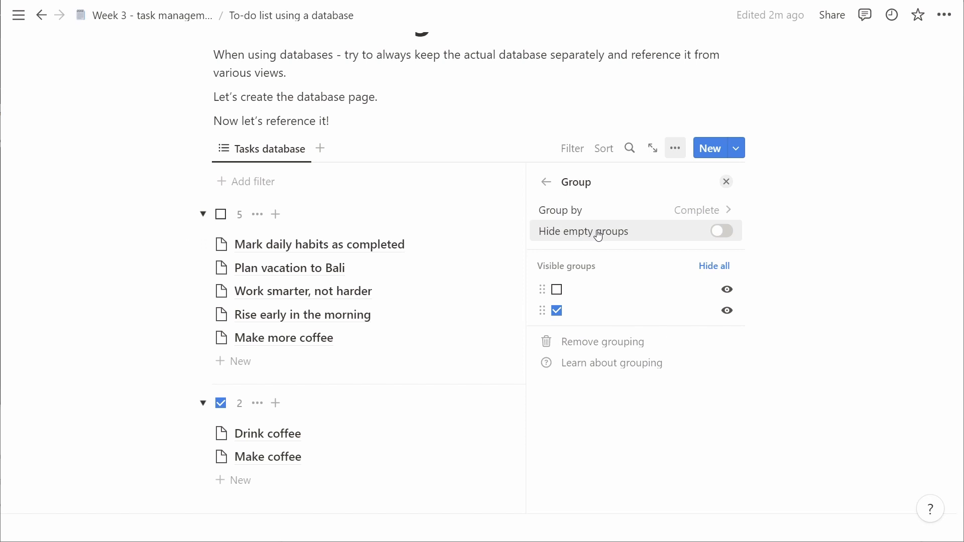
{"action": "left_click", "coordinate": [726, 182]}
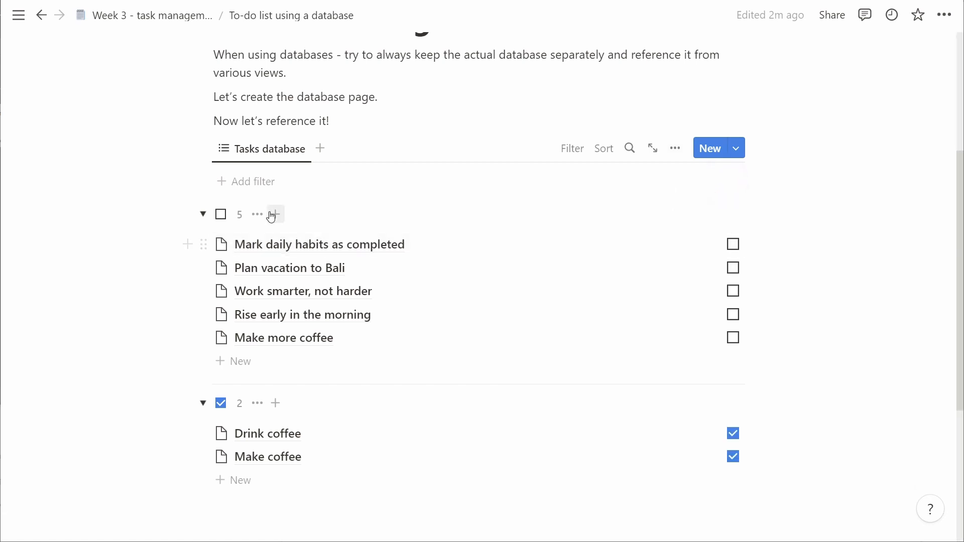
Review the calculation options offered for the unchecked group's count, leaving the calculation as it is.
{"action": "left_click", "coordinate": [242, 218]}
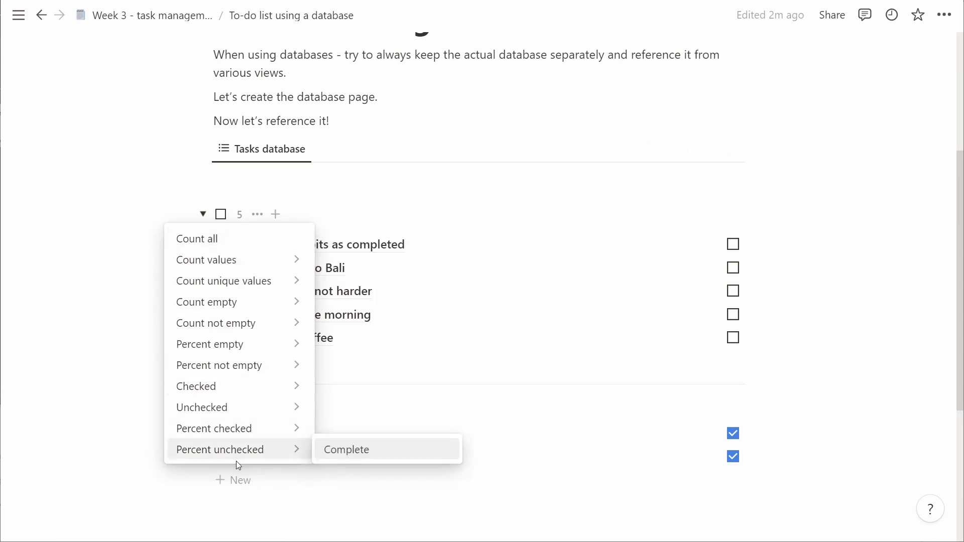
{"action": "left_click", "coordinate": [426, 192]}
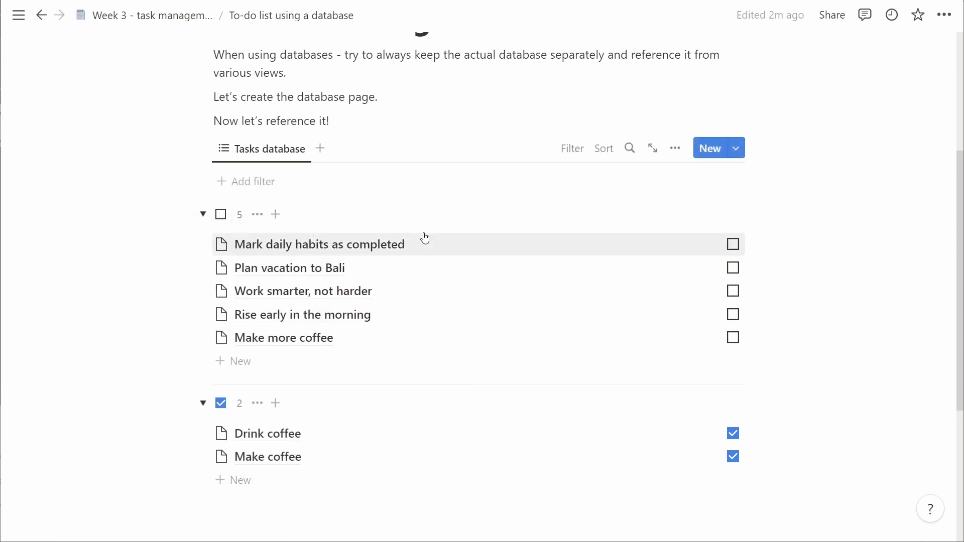
Mark Work smarter, not harder and Make more coffee complete, and set Work smarter, not harder and Drink coffee back to incomplete.
{"action": "left_click", "coordinate": [734, 291]}
{"action": "left_click", "coordinate": [733, 315]}
{"action": "left_click", "coordinate": [733, 388]}
{"action": "left_click", "coordinate": [733, 409]}
{"action": "scroll", "coordinate": [625, 327], "scroll_direction": "up", "scroll_amount": 2}
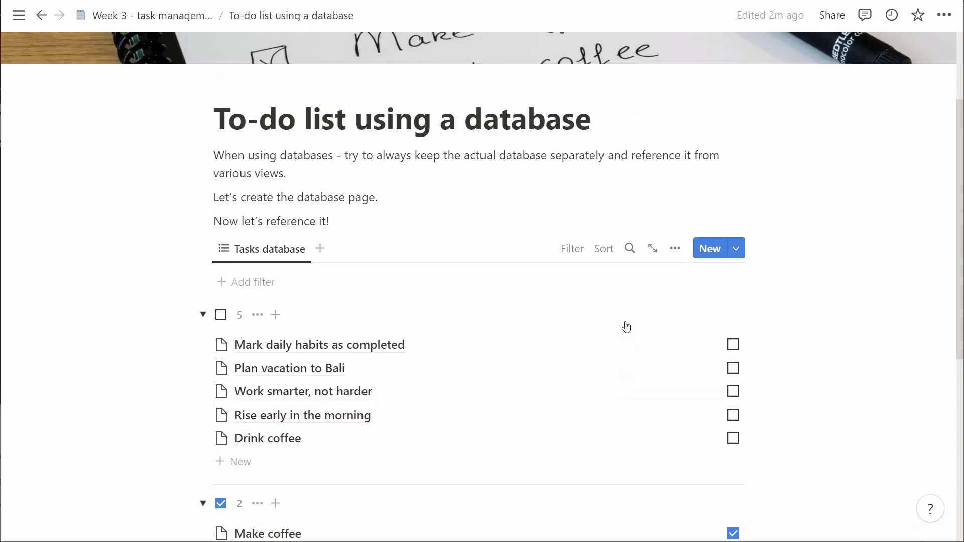
Review the view options available for the linked Tasks database list, leaving them as they are.
{"action": "scroll", "coordinate": [518, 314], "scroll_direction": "down", "scroll_amount": 2}
{"action": "left_click", "coordinate": [677, 149]}
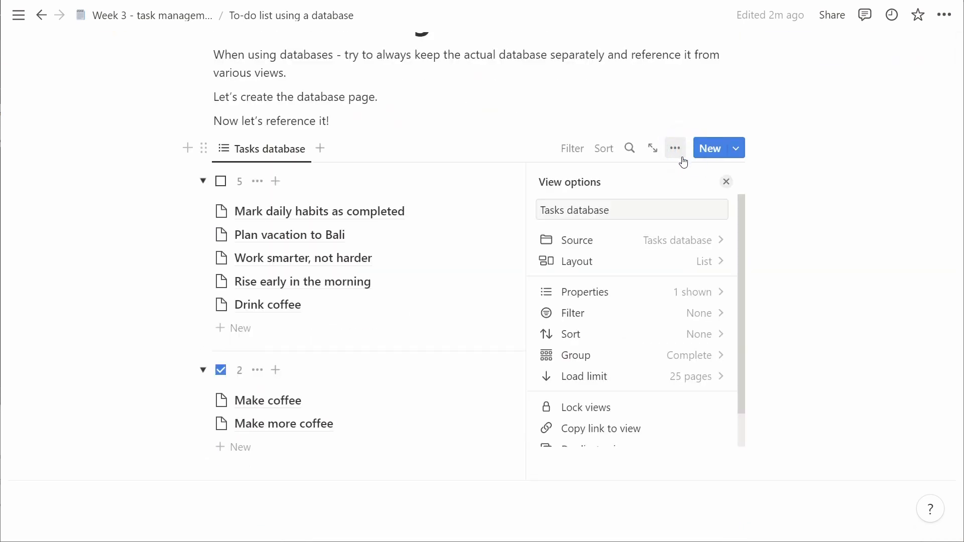
{"action": "scroll", "coordinate": [675, 255], "scroll_direction": "down", "scroll_amount": 1}
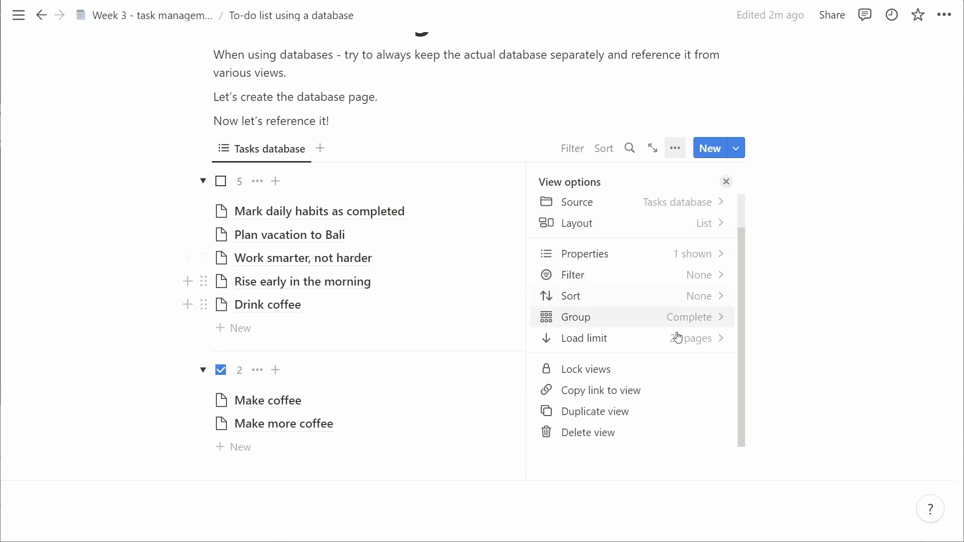
{"action": "left_click", "coordinate": [805, 439]}
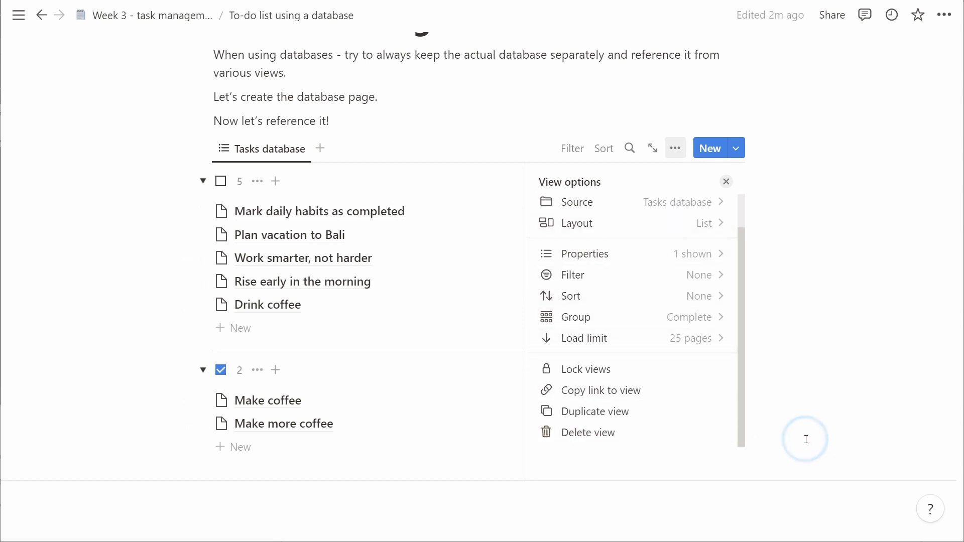
{"action": "left_click", "coordinate": [849, 385]}
Write "Work on those daily habits" in the page of the Mark daily habits as completed task, and mark that task complete.
{"action": "left_click", "coordinate": [359, 215]}
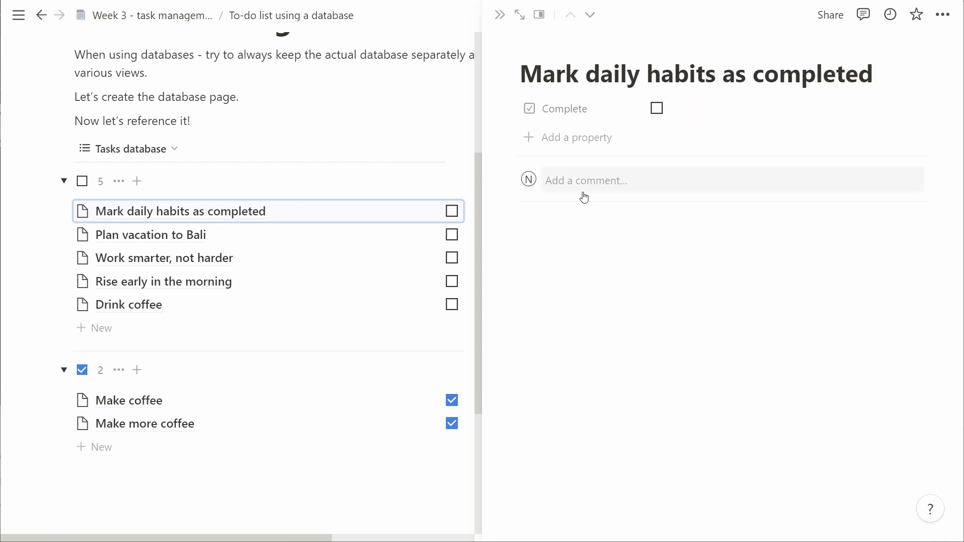
{"action": "left_click", "coordinate": [592, 229]}
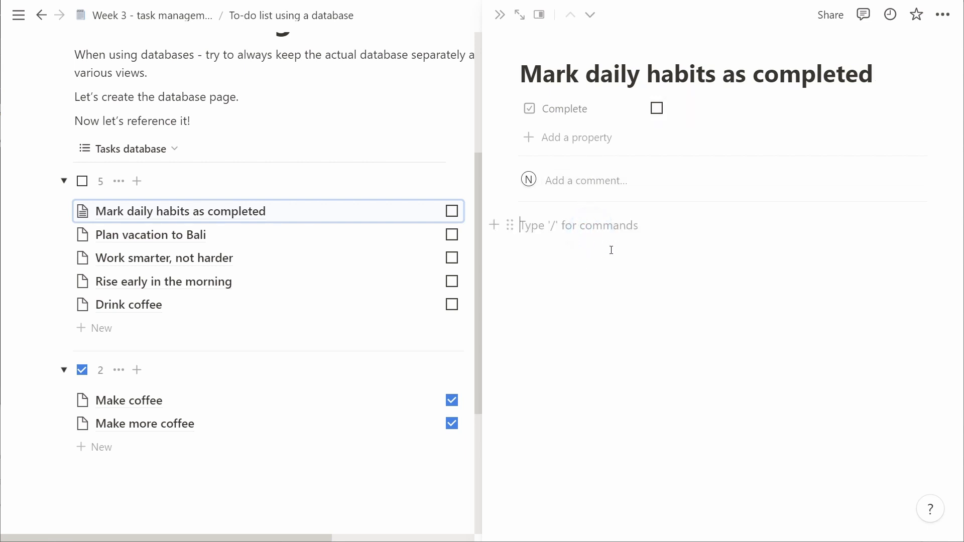
{"action": "type", "text": "Work on those daily habi"}
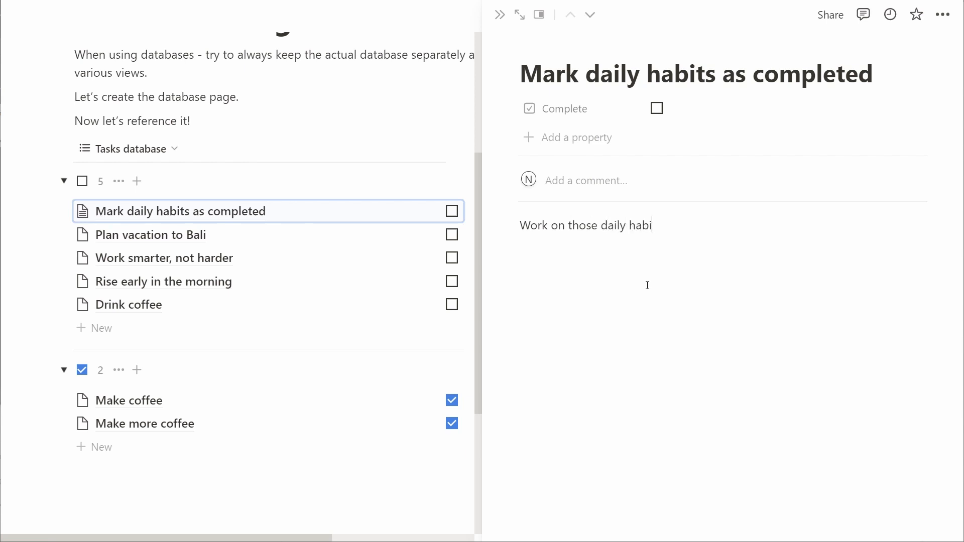
{"action": "key", "text": "Return"}
{"action": "left_click", "coordinate": [586, 258]}
{"action": "key", "text": "Escape"}
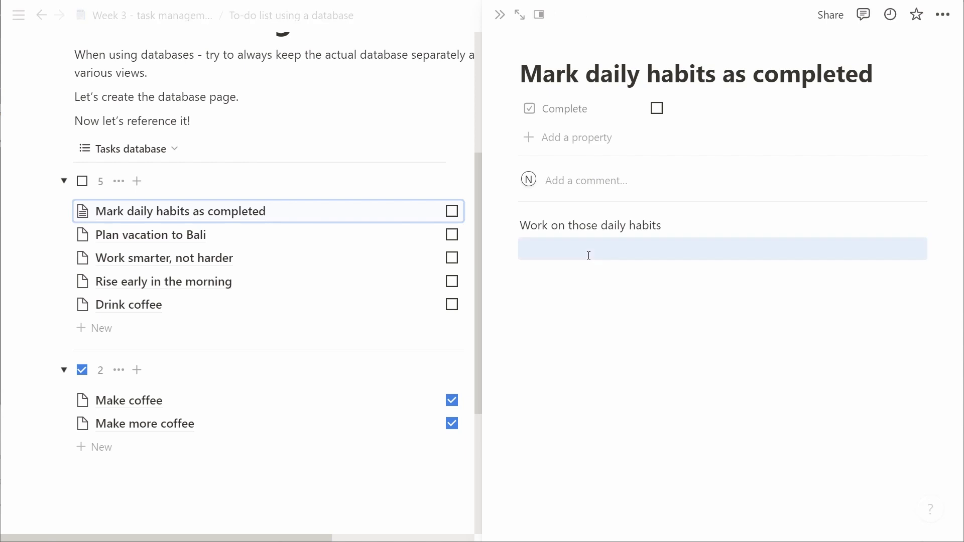
{"action": "key", "text": "Escape"}
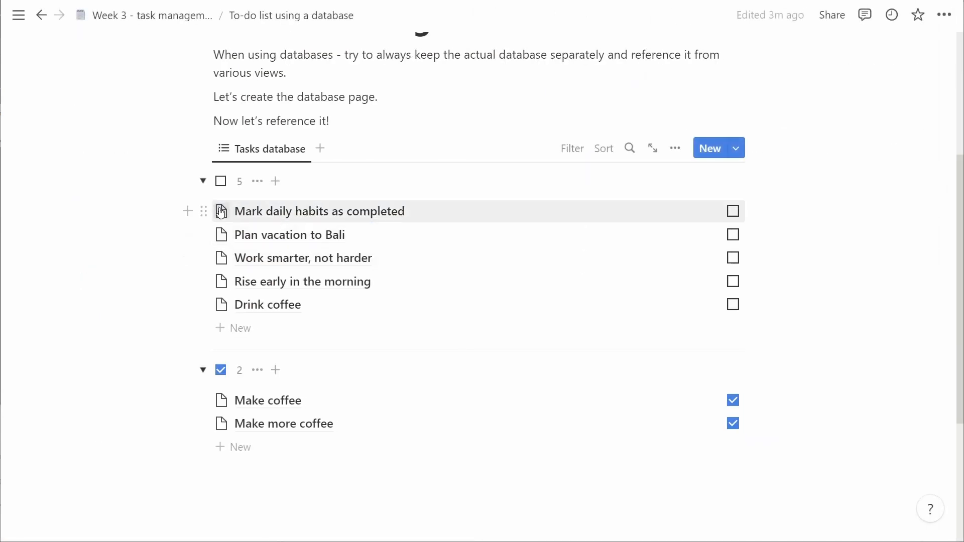
{"action": "left_click", "coordinate": [733, 211]}
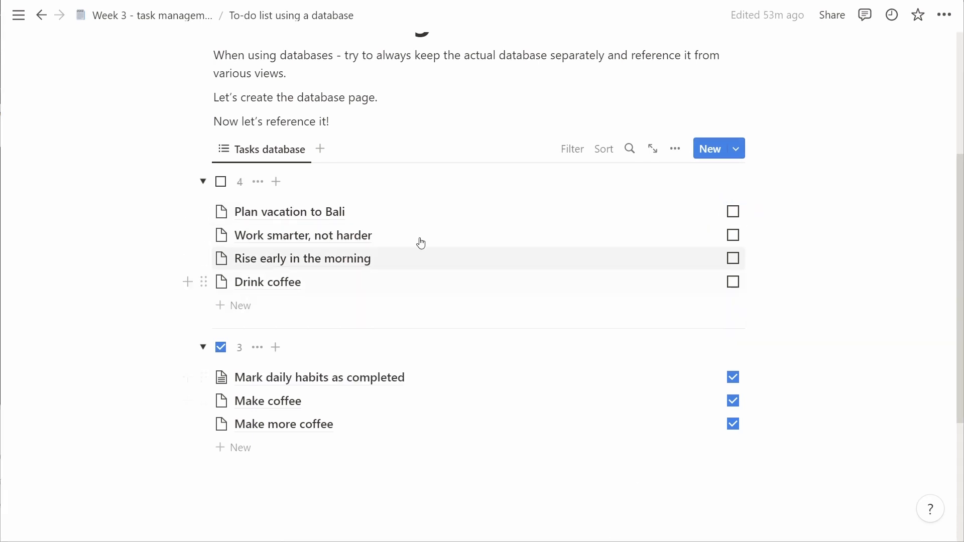
Change the layout of the linked Tasks database view from List to Table.
{"action": "left_click", "coordinate": [265, 149]}
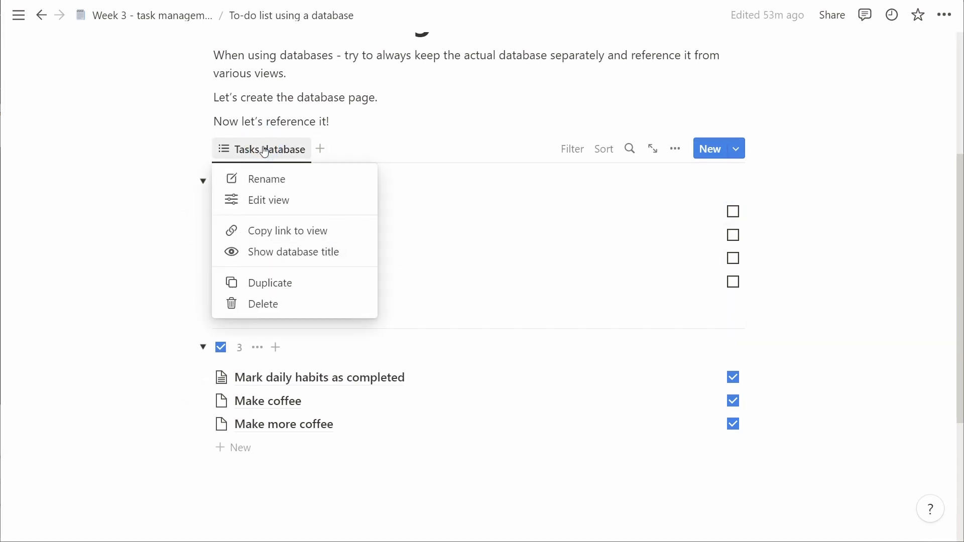
{"action": "left_click", "coordinate": [269, 199]}
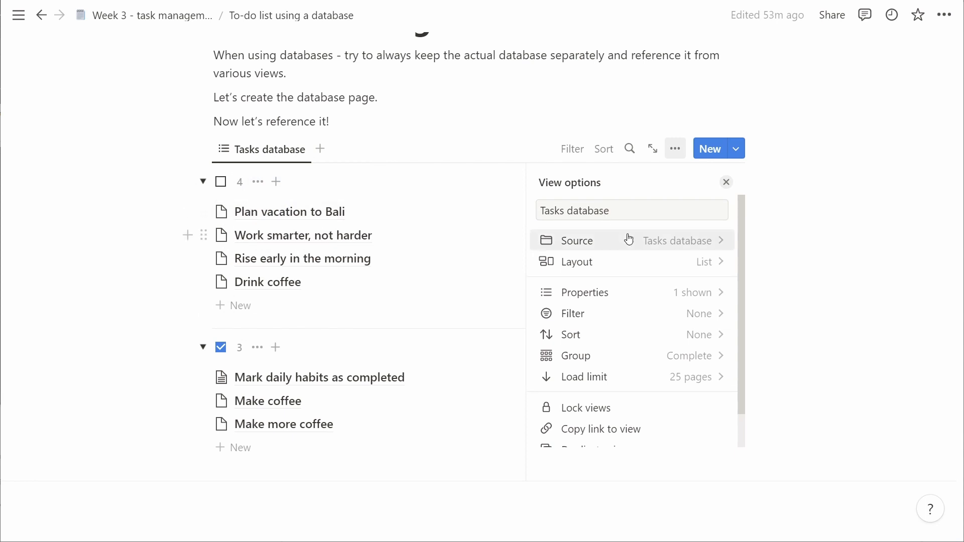
{"action": "left_click", "coordinate": [627, 261]}
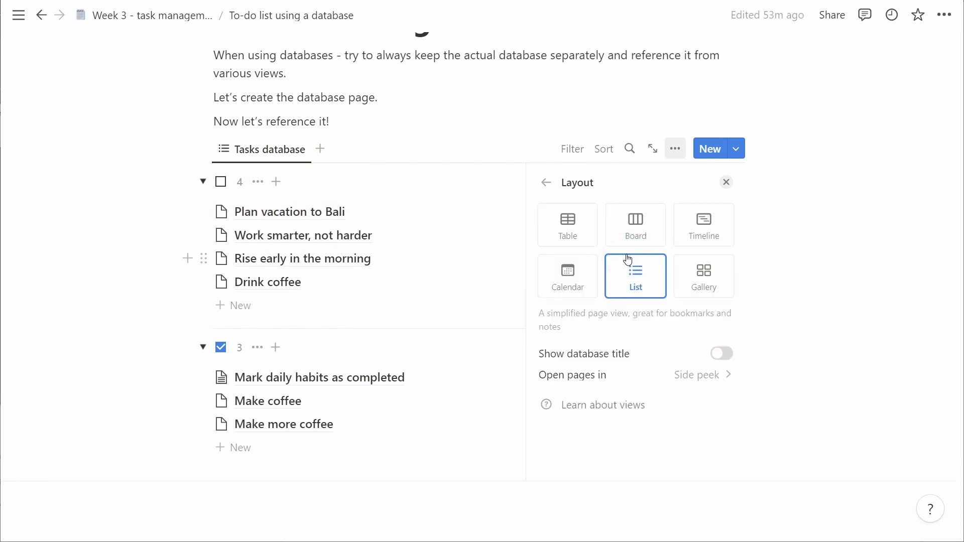
{"action": "left_click", "coordinate": [567, 231]}
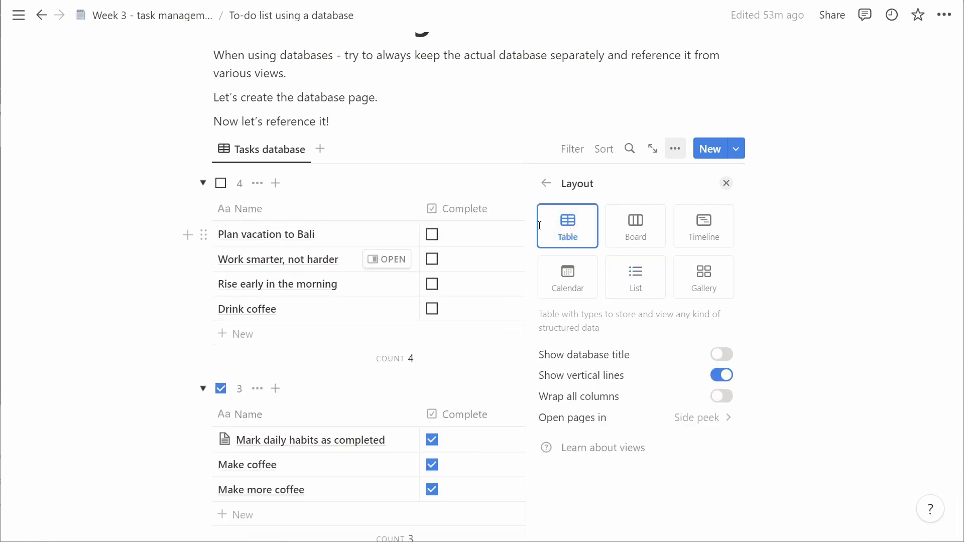
Place the Complete column before Name, narrow it to checkbox width, and widen the Name column.
{"action": "left_click_drag", "start_coordinate": [481, 209], "coordinate": [248, 209]}
{"action": "left_click_drag", "start_coordinate": [361, 209], "coordinate": [236, 213]}
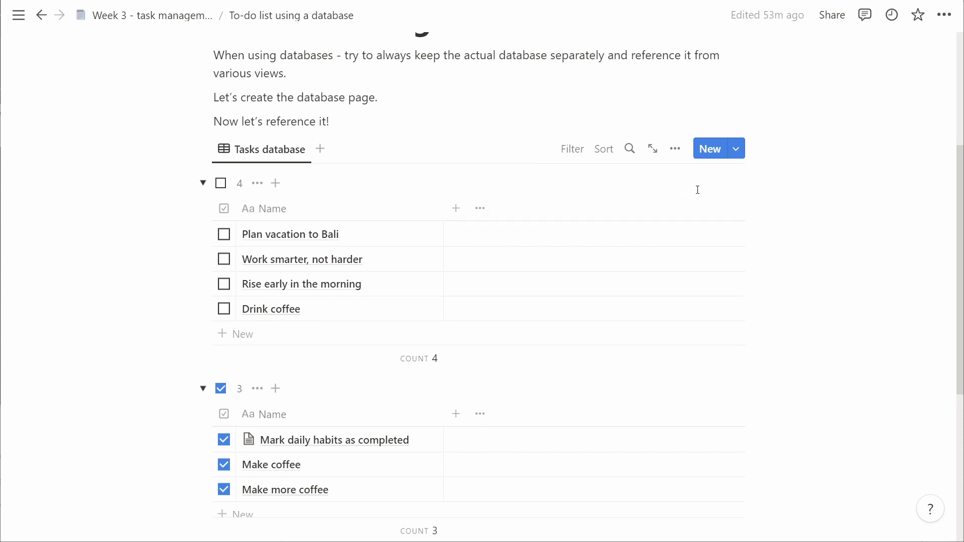
{"action": "scroll", "coordinate": [697, 190], "scroll_direction": "down", "scroll_amount": 1}
{"action": "scroll", "coordinate": [697, 190], "scroll_direction": "up", "scroll_amount": 1}
{"action": "left_click_drag", "start_coordinate": [444, 207], "coordinate": [541, 213]}
{"action": "left_click", "coordinate": [878, 205]}
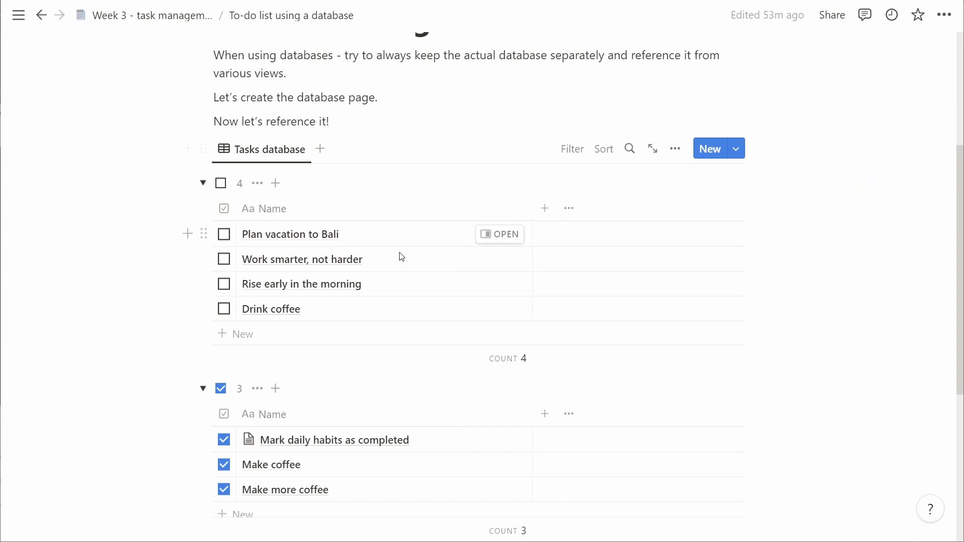
Mark Work smarter, not harder, Drink coffee and Plan vacation to Bali complete, and set the last two back to incomplete.
{"action": "left_click", "coordinate": [224, 259]}
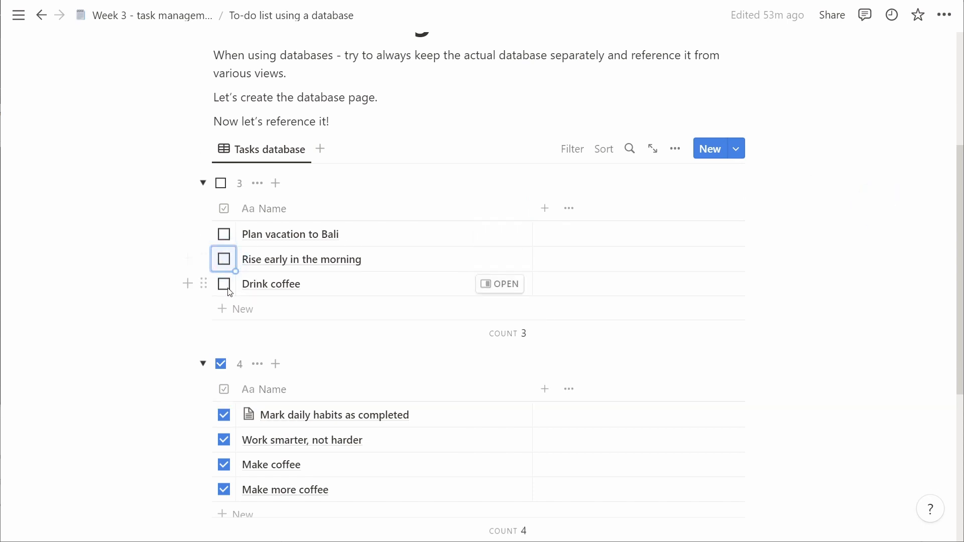
{"action": "left_click", "coordinate": [225, 284]}
{"action": "left_click", "coordinate": [224, 234]}
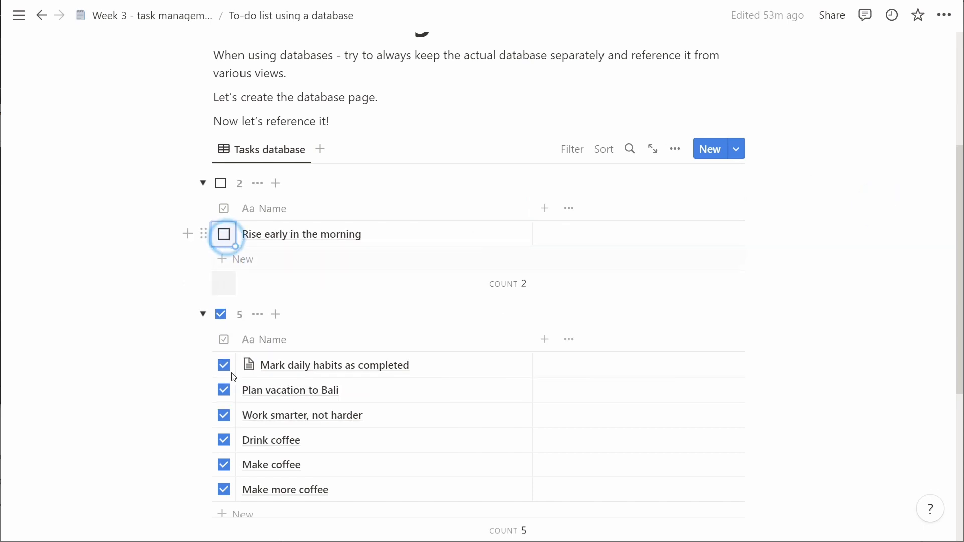
{"action": "left_click", "coordinate": [223, 387]}
{"action": "left_click", "coordinate": [225, 438]}
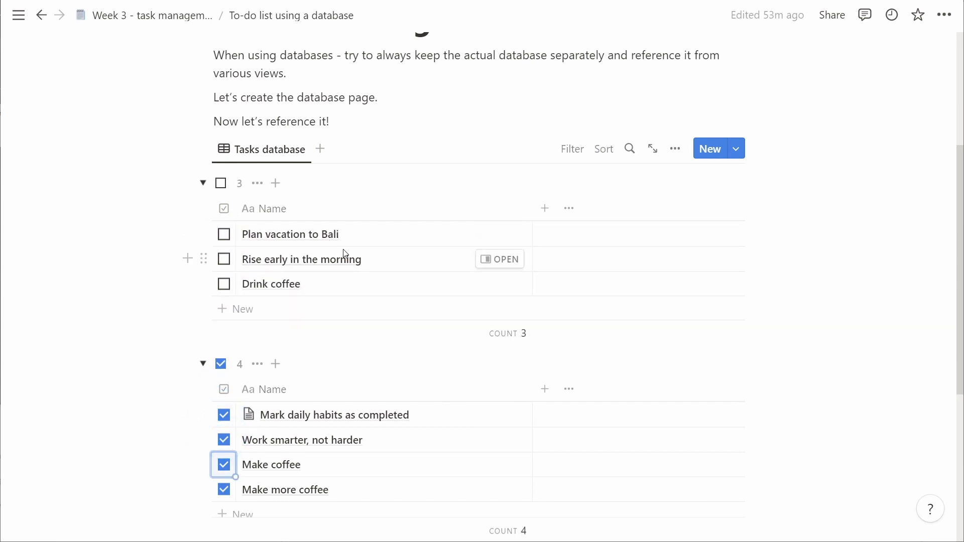
On the Week 3 - task management page, add "Great, now the base-line is set." and "Follow along to see the next steps!" below the Day 15 sentence.
{"action": "scroll", "coordinate": [944, 135], "scroll_direction": "up", "scroll_amount": 4}
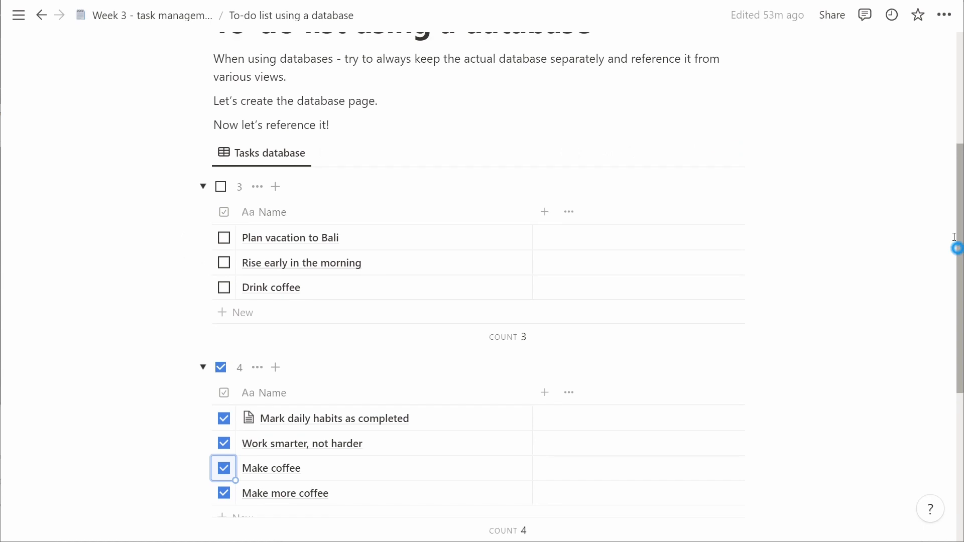
{"action": "scroll", "coordinate": [944, 135], "scroll_direction": "up", "scroll_amount": 1}
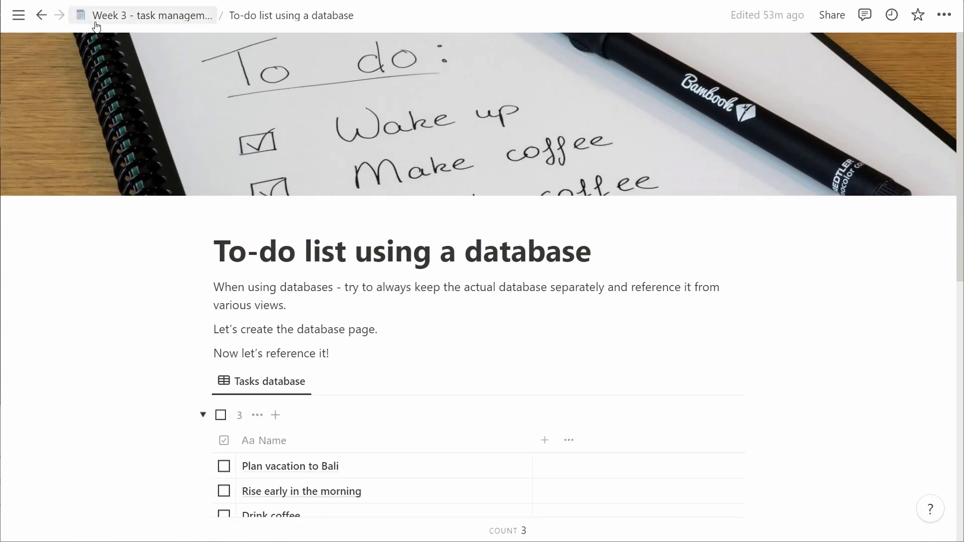
{"action": "left_click", "coordinate": [180, 19]}
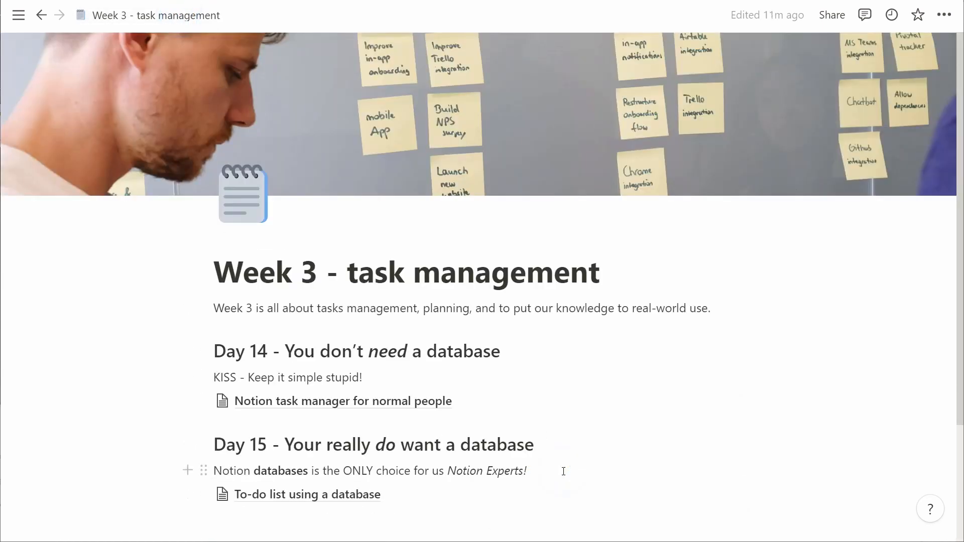
{"action": "left_click", "coordinate": [564, 471]}
{"action": "key", "text": "Return"}
{"action": "type", "text": "Great, now the base-line is set"}
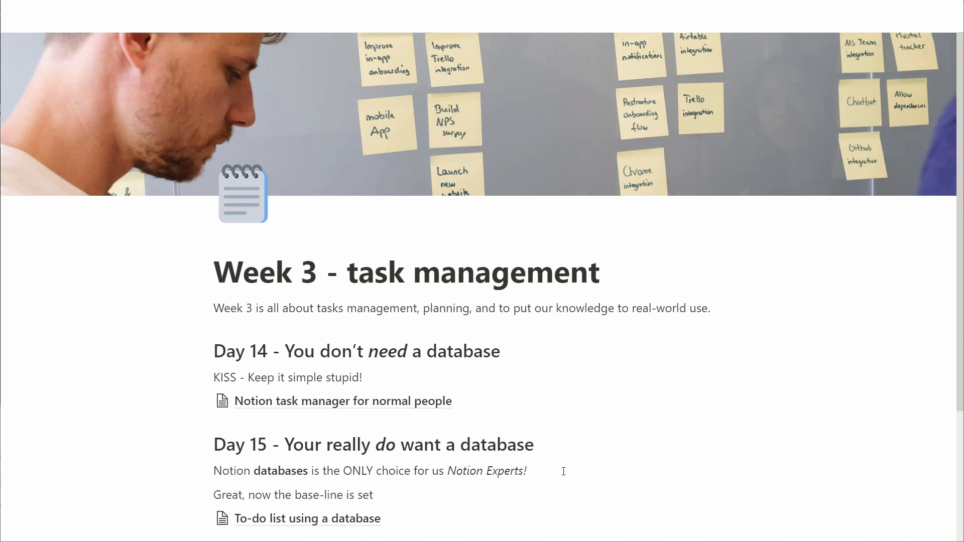
{"action": "type", "text": "."}
{"action": "key", "text": "Return"}
{"action": "type", "text": "Follow along to see the next steps!"}
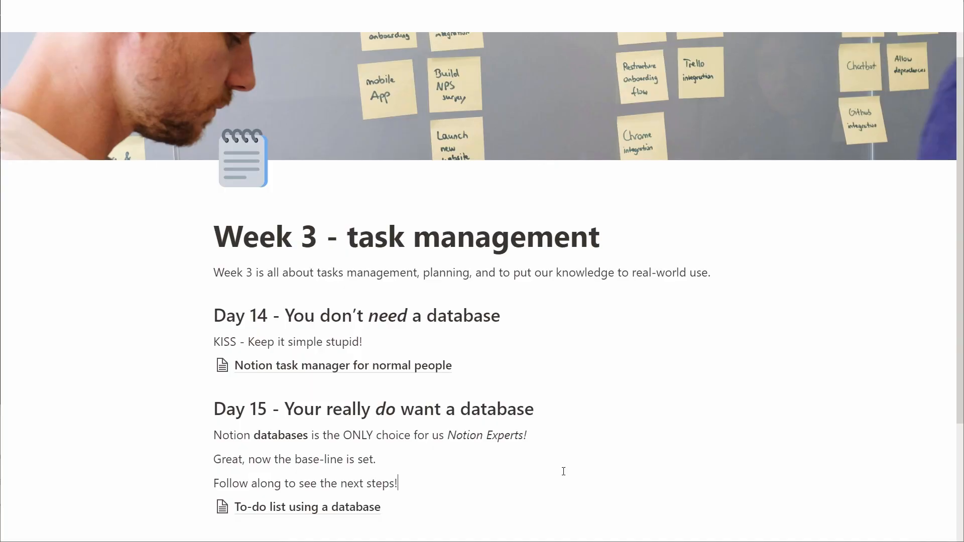